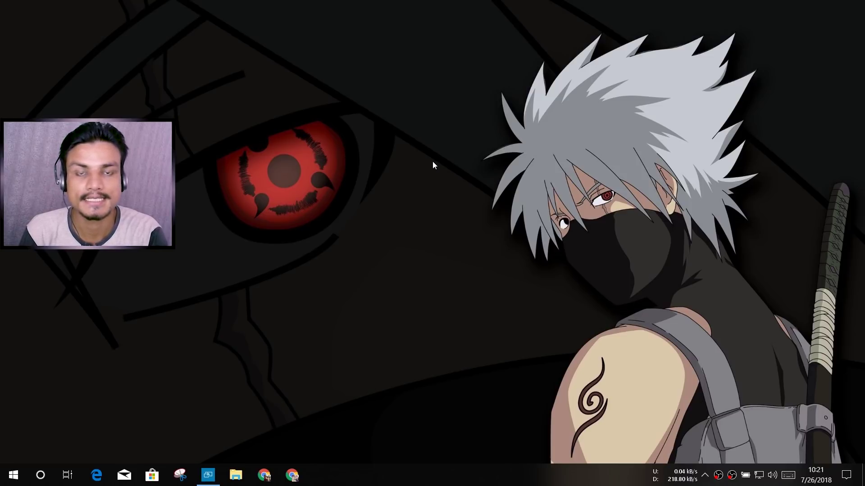
- Set the default app mode to Dark under Personalize > Colors, then open File Explorer to compare
{"action": "right_click", "coordinate": [431, 169]}
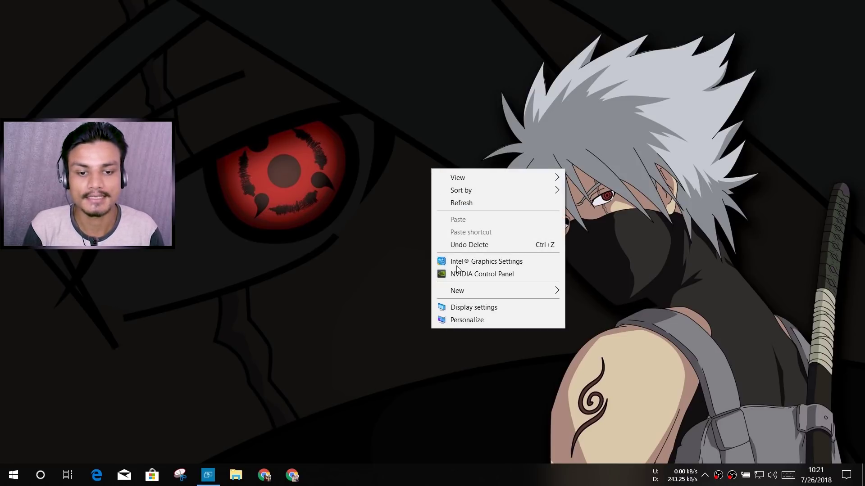
{"action": "left_click", "coordinate": [466, 321]}
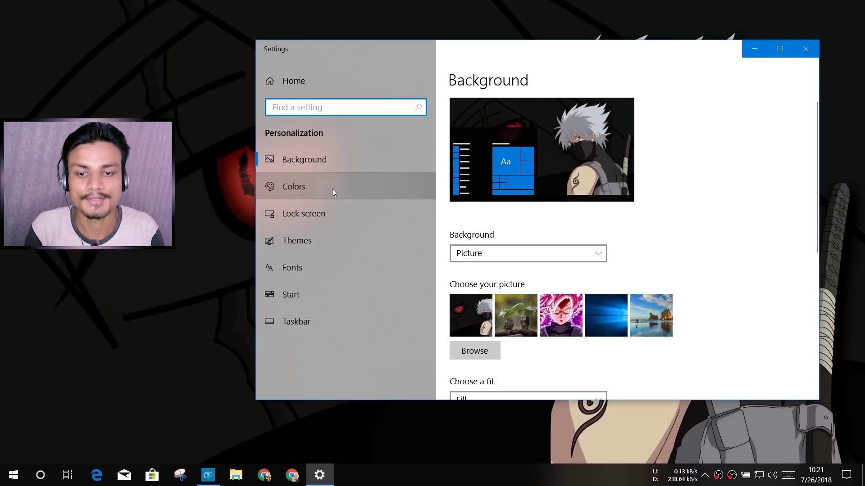
{"action": "left_click", "coordinate": [331, 188]}
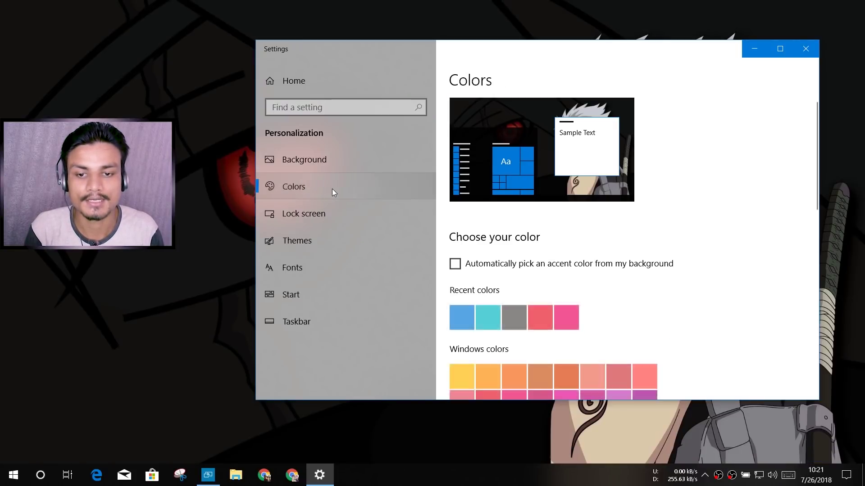
{"action": "scroll", "coordinate": [702, 286], "scroll_direction": "down", "scroll_amount": 10}
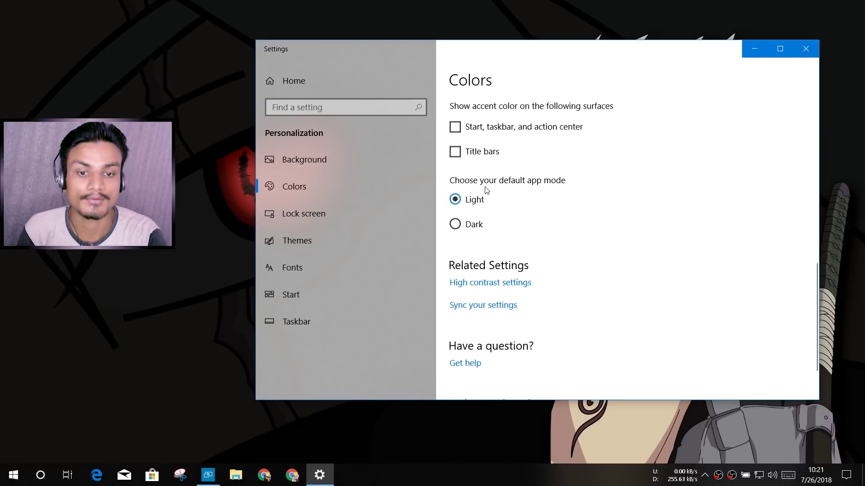
{"action": "left_click", "coordinate": [455, 225]}
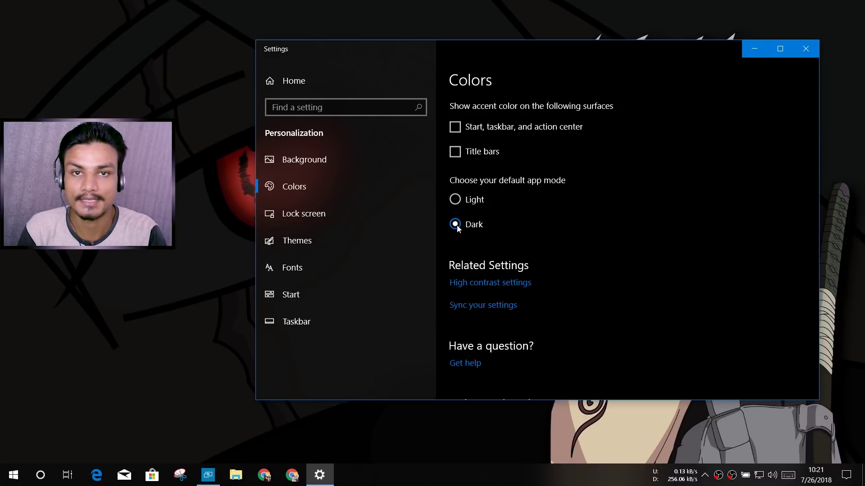
{"action": "left_click", "coordinate": [236, 475]}
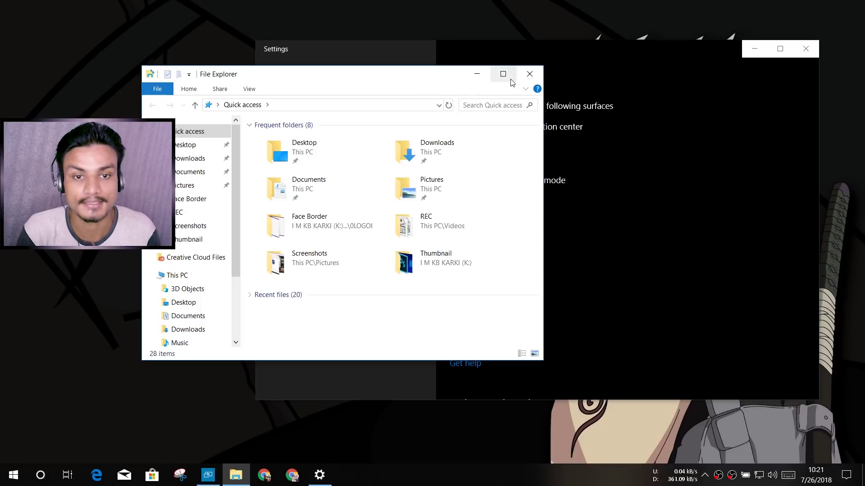
- Close File Explorer, return the default app mode to Light, and close Settings
{"action": "left_click", "coordinate": [528, 73]}
{"action": "left_click", "coordinate": [455, 200]}
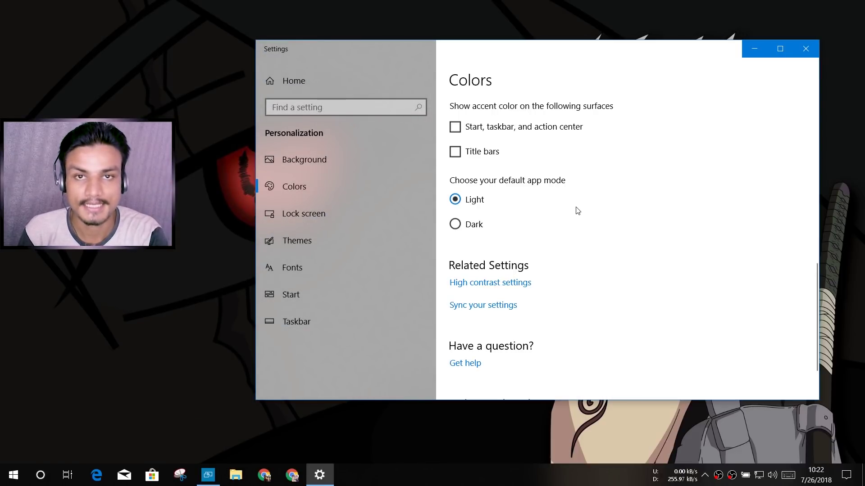
{"action": "key", "text": "alt+F4"}
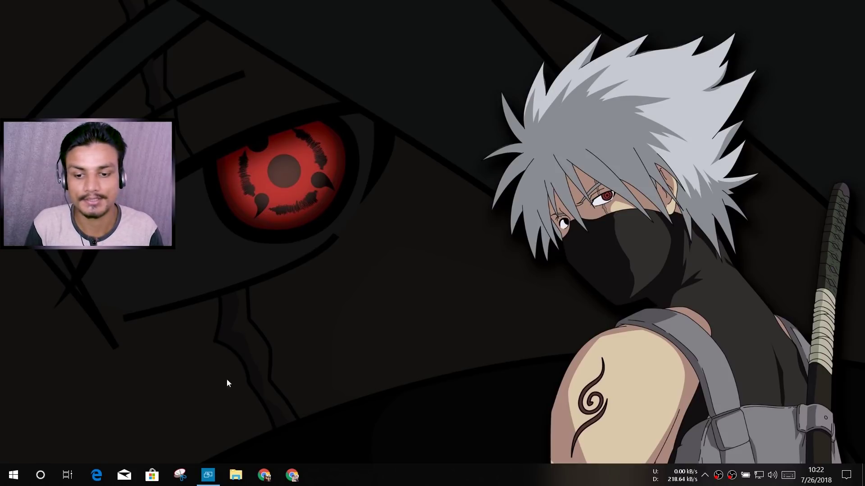
- Bring the full-screen Remote Desktop session to the front
{"action": "left_click", "coordinate": [208, 475]}
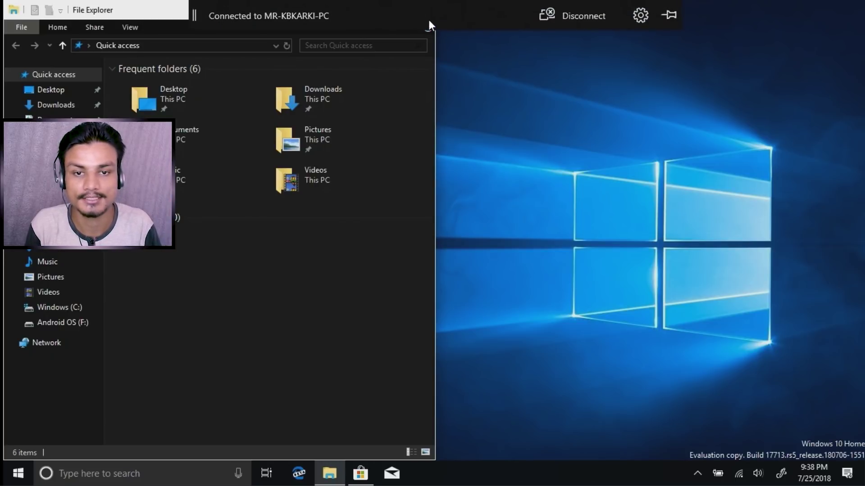
- Close the remote PC's dark-themed File Explorer window
{"action": "left_click", "coordinate": [423, 14]}
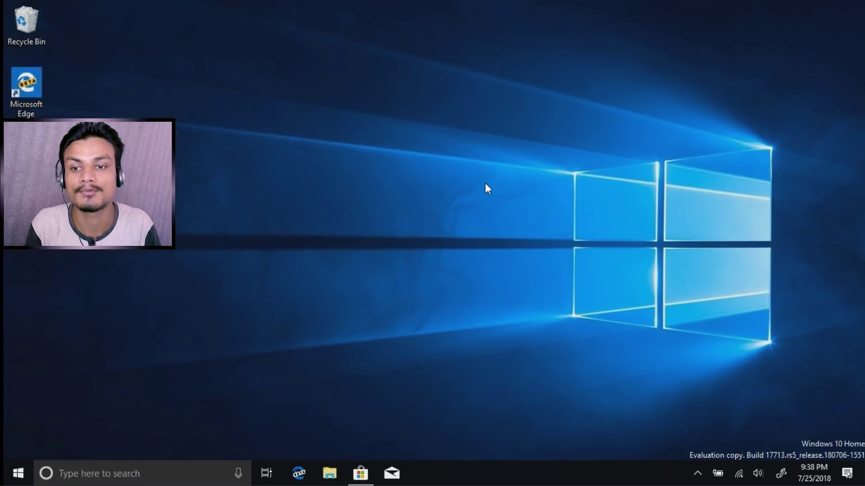
- Open Microsoft Store by mistake and close it again
{"action": "right_click", "coordinate": [392, 186]}
{"action": "left_click", "coordinate": [360, 473]}
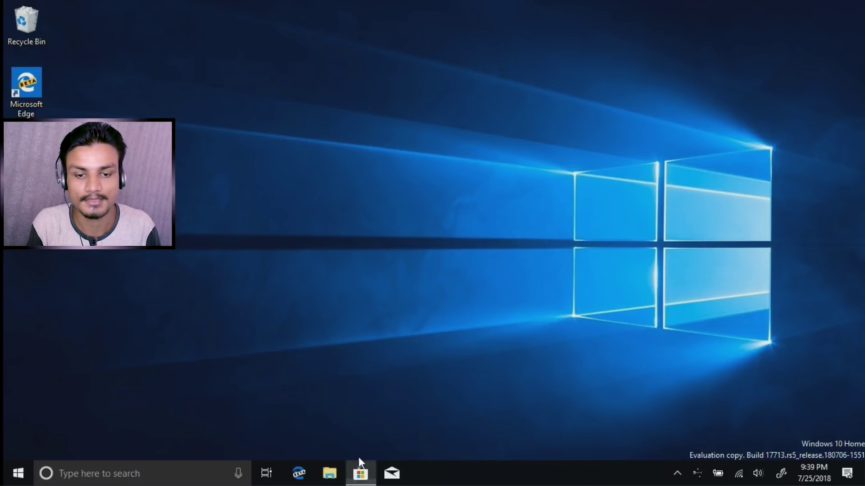
{"action": "left_click", "coordinate": [855, 9]}
- Set the remote PC's default app mode to Light under Personalize > Colors
{"action": "right_click", "coordinate": [383, 164]}
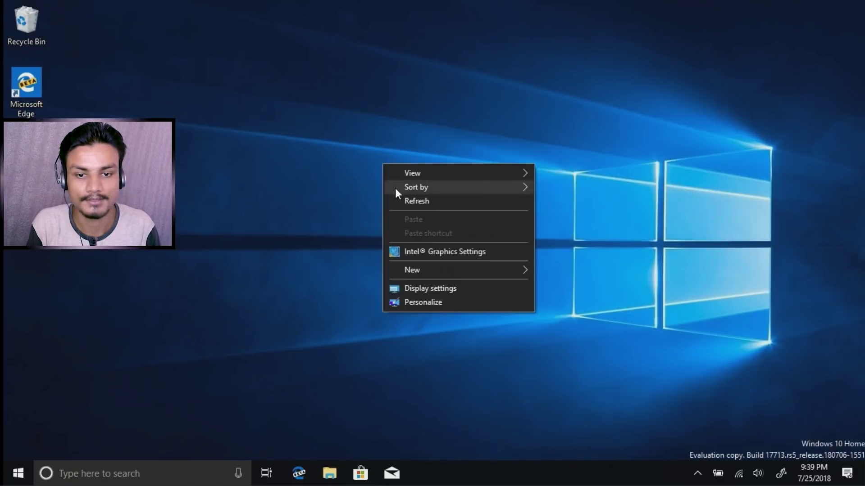
{"action": "left_click", "coordinate": [436, 301]}
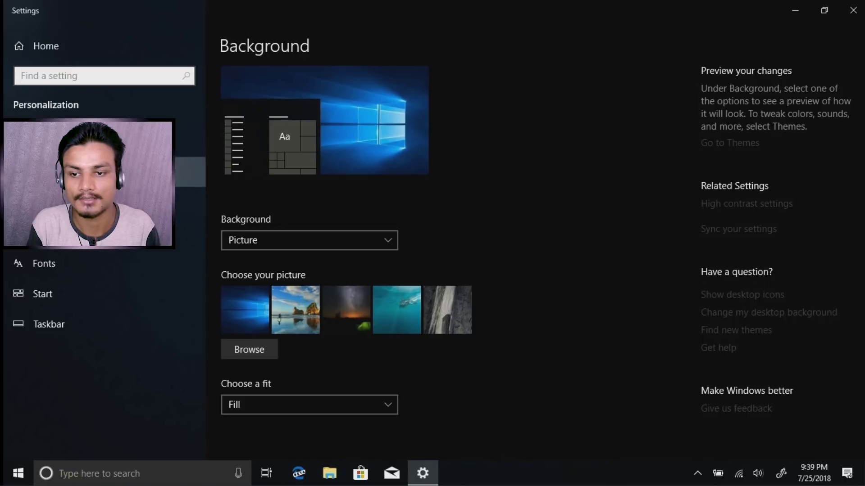
{"action": "left_click", "coordinate": [198, 172]}
{"action": "scroll", "coordinate": [322, 321], "scroll_direction": "down", "scroll_amount": 6}
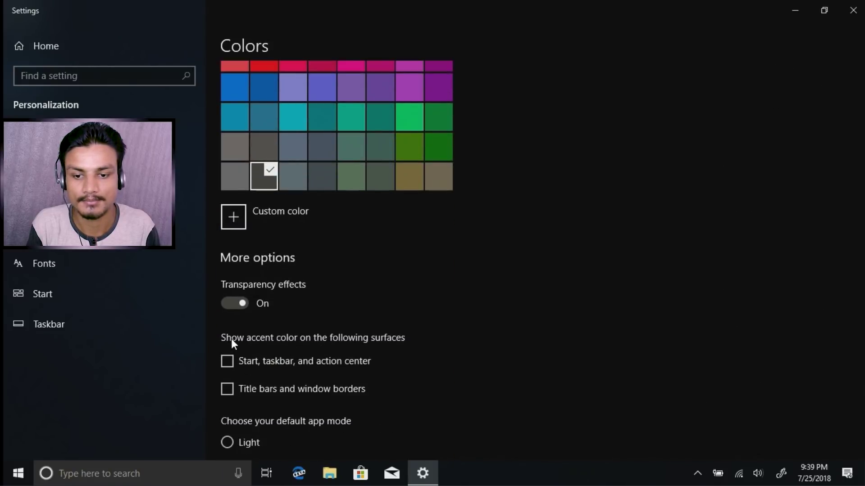
{"action": "scroll", "coordinate": [233, 371], "scroll_direction": "down", "scroll_amount": 1}
{"action": "left_click", "coordinate": [226, 379]}
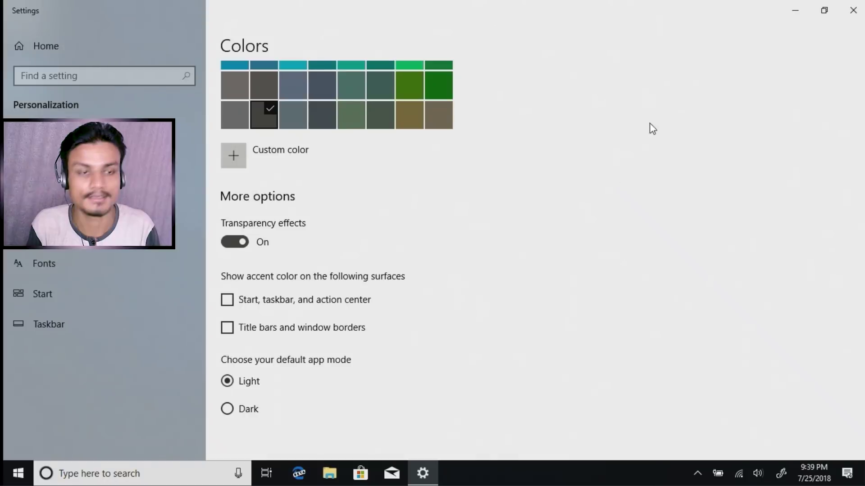
- Minimize Settings and open a taller File Explorer window to view the light theme
{"action": "left_click", "coordinate": [798, 7]}
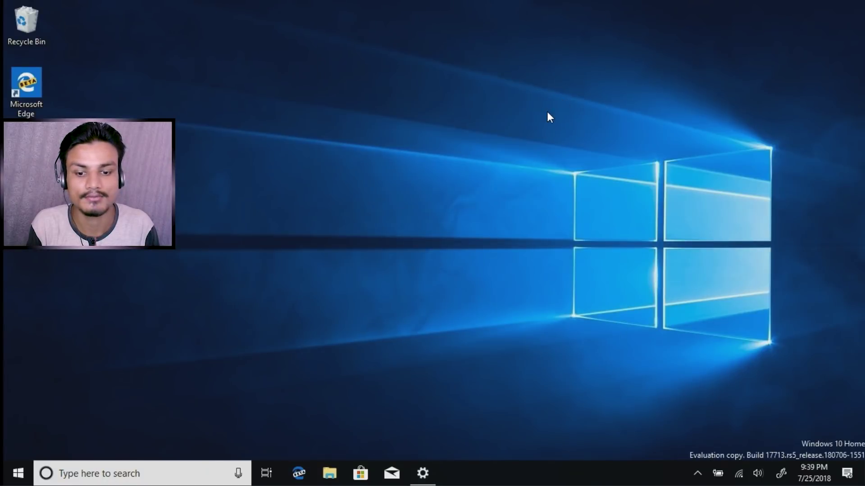
{"action": "left_click", "coordinate": [322, 472]}
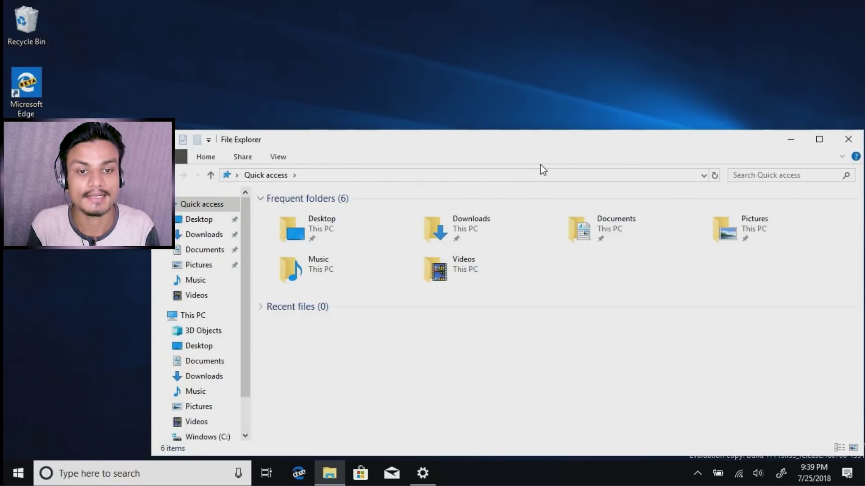
{"action": "left_click_drag", "start_coordinate": [540, 130], "coordinate": [428, 51]}
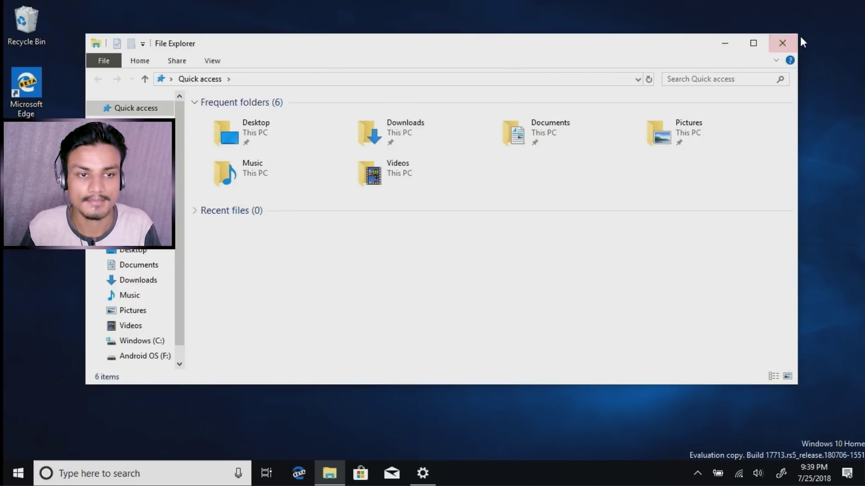
- Close File Explorer, set the remote PC's default app mode back to Dark, and close Settings
{"action": "left_click", "coordinate": [772, 44]}
{"action": "right_click", "coordinate": [523, 129]}
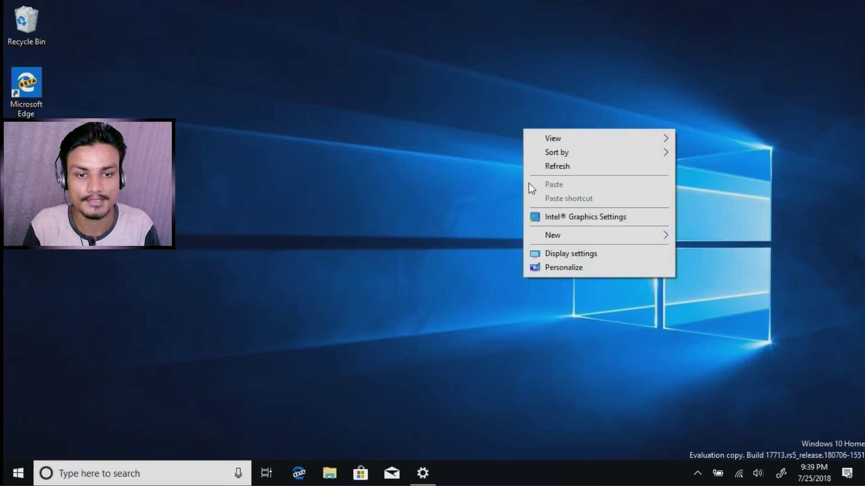
{"action": "left_click", "coordinate": [549, 269]}
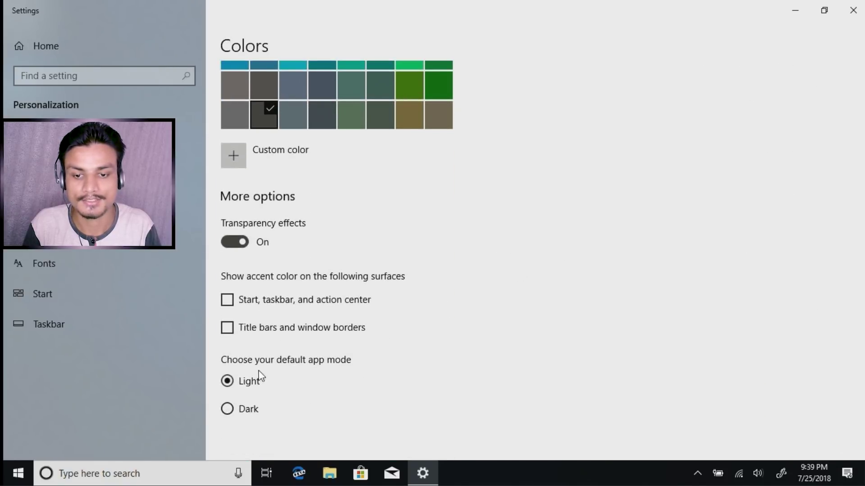
{"action": "left_click", "coordinate": [256, 407]}
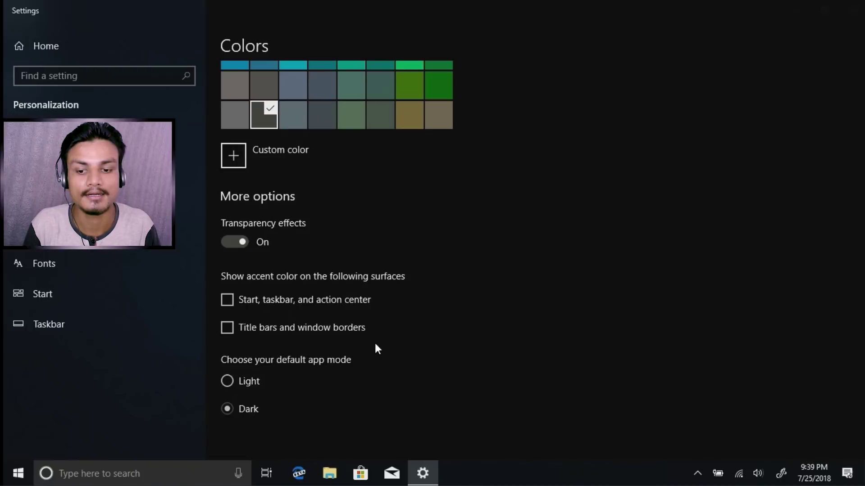
{"action": "left_click", "coordinate": [840, 18]}
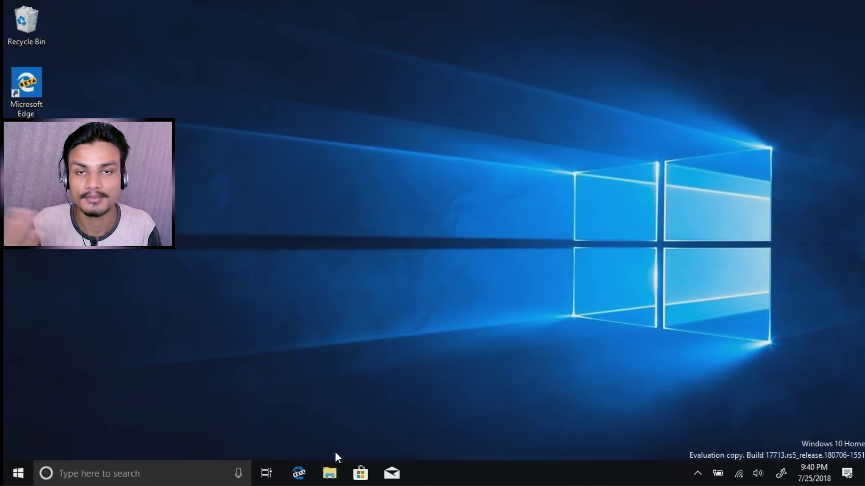
- Open File Explorer twice to view Quick access in the dark theme, closing it each time
{"action": "left_click", "coordinate": [329, 475]}
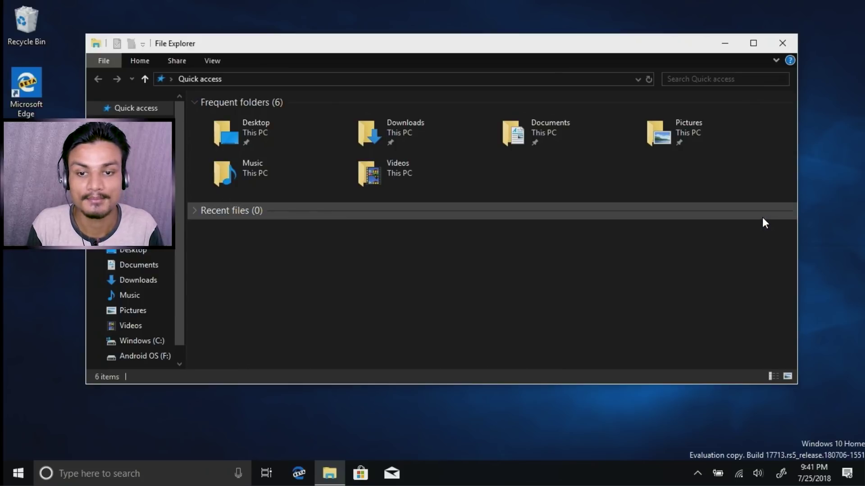
{"action": "left_click", "coordinate": [785, 42]}
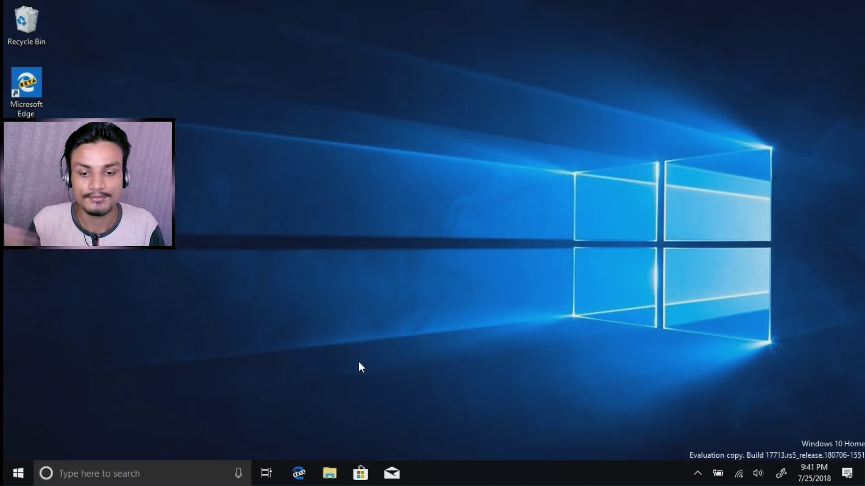
{"action": "left_click", "coordinate": [330, 473]}
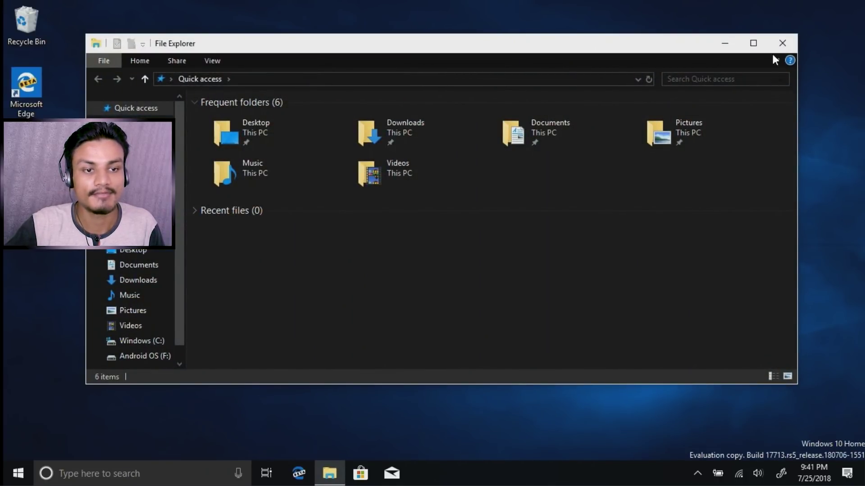
{"action": "left_click", "coordinate": [778, 46]}
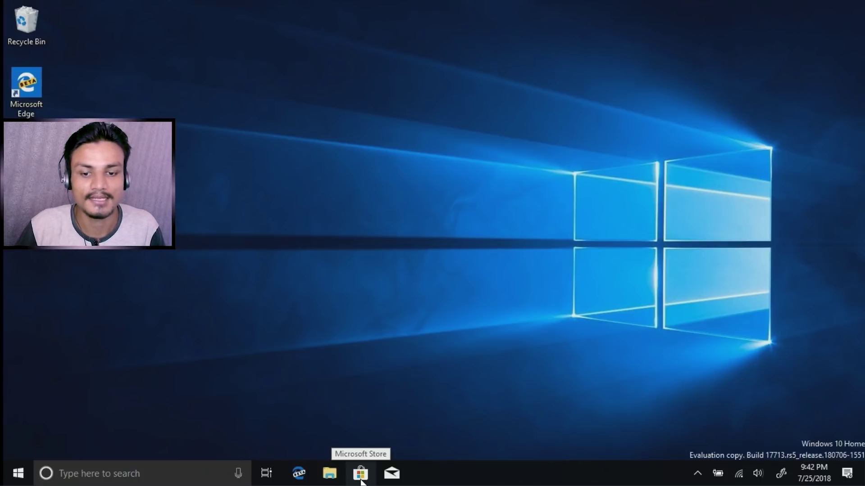
{"action": "left_click", "coordinate": [361, 474]}
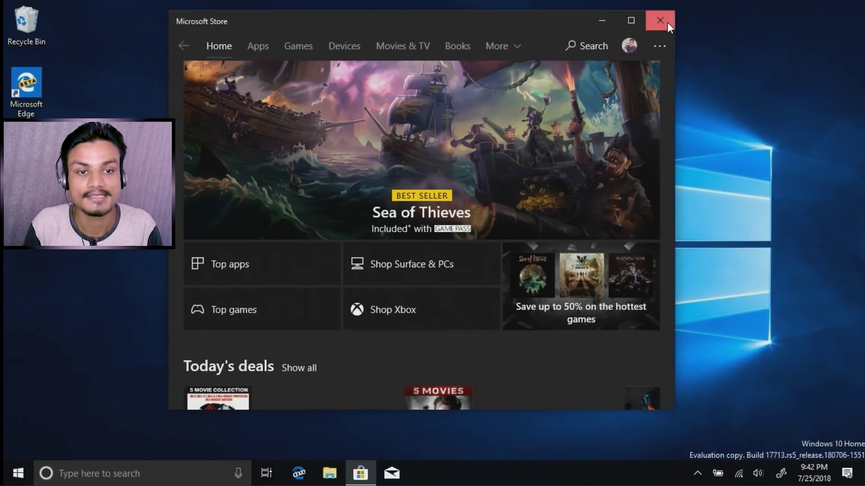
{"action": "left_click", "coordinate": [668, 27]}
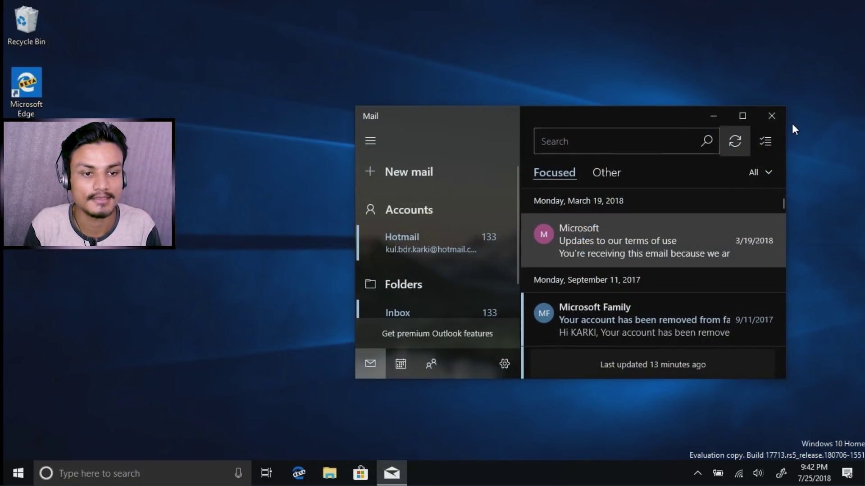
{"action": "left_click", "coordinate": [771, 116]}
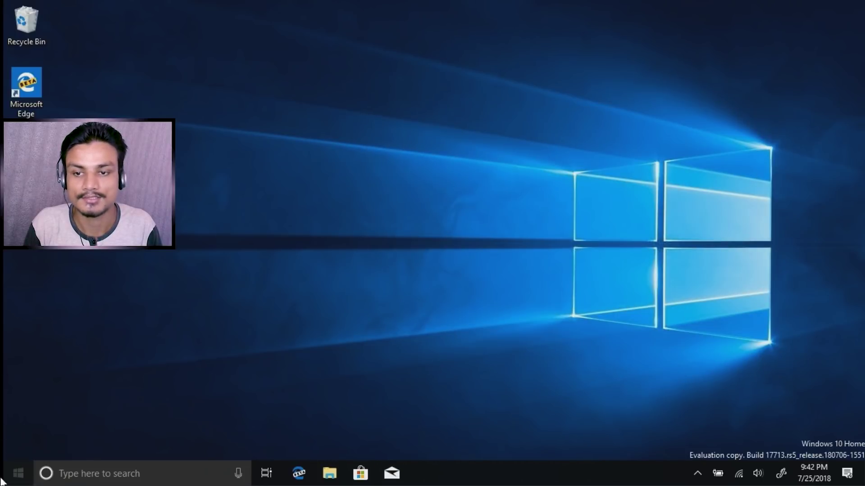
{"action": "left_click", "coordinate": [3, 483]}
{"action": "scroll", "coordinate": [109, 281], "scroll_direction": "down", "scroll_amount": 6}
{"action": "scroll", "coordinate": [109, 281], "scroll_direction": "up", "scroll_amount": 5}
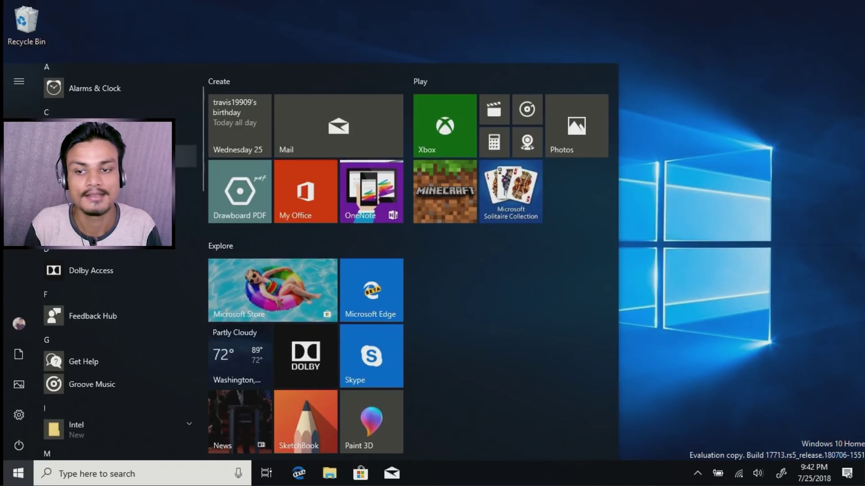
{"action": "left_click", "coordinate": [226, 147]}
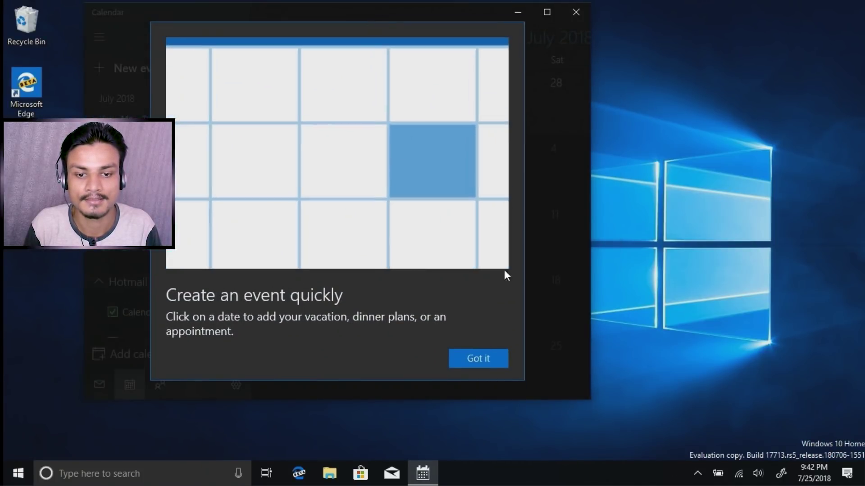
{"action": "left_click", "coordinate": [481, 356]}
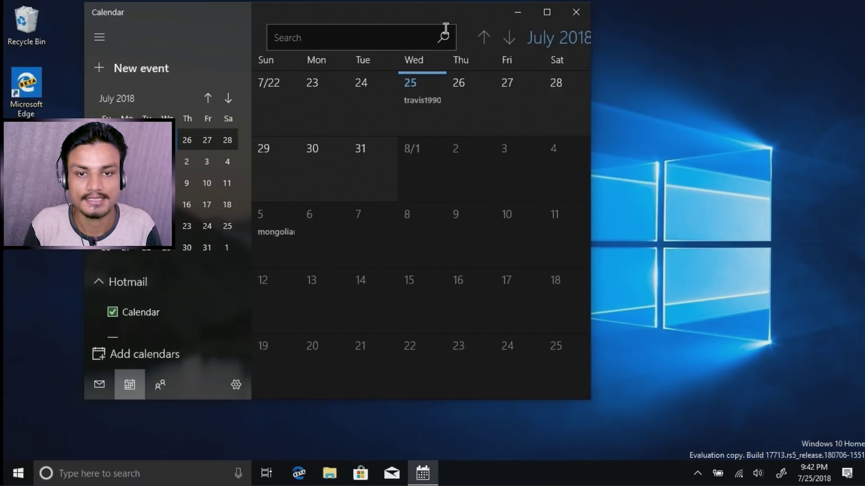
{"action": "left_click_drag", "start_coordinate": [406, 15], "coordinate": [478, 36]}
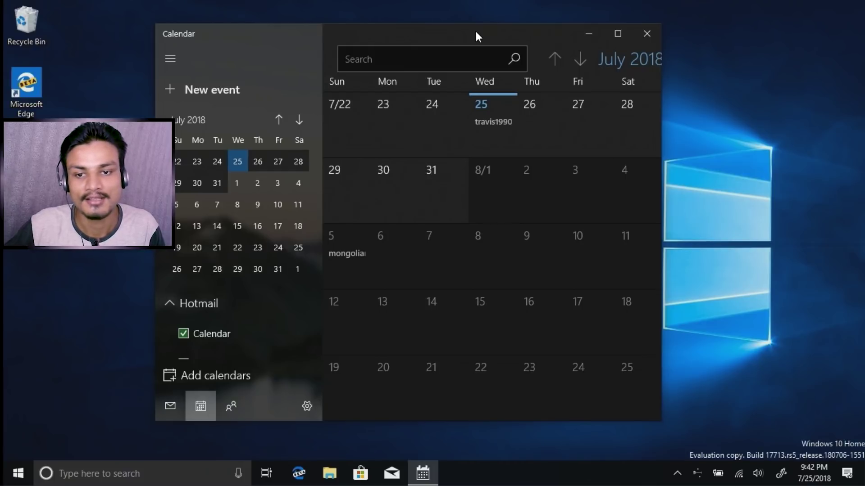
{"action": "left_click", "coordinate": [656, 33]}
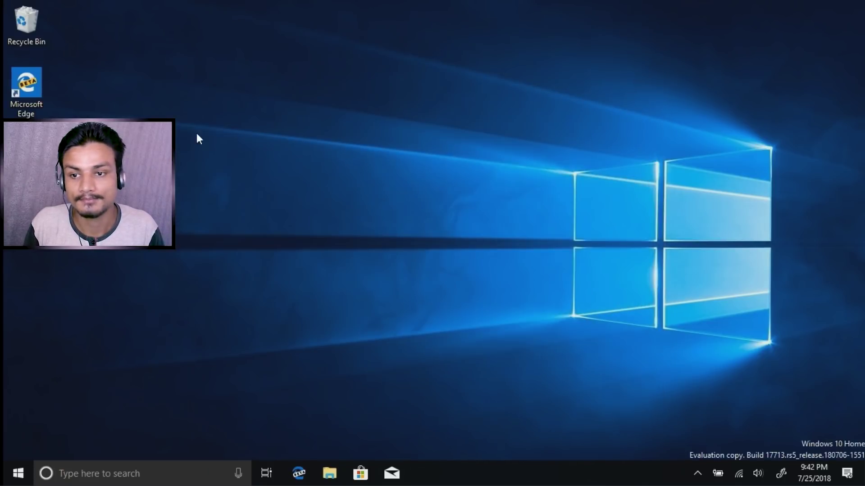
- Launch Microsoft Edge, set Choose a theme to Dark in its settings, and close the pane
{"action": "double_click", "coordinate": [39, 90]}
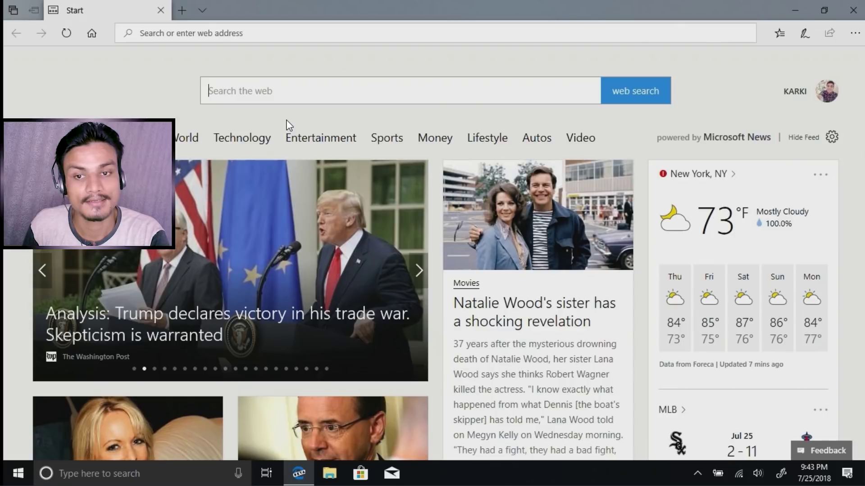
{"action": "left_click", "coordinate": [851, 36]}
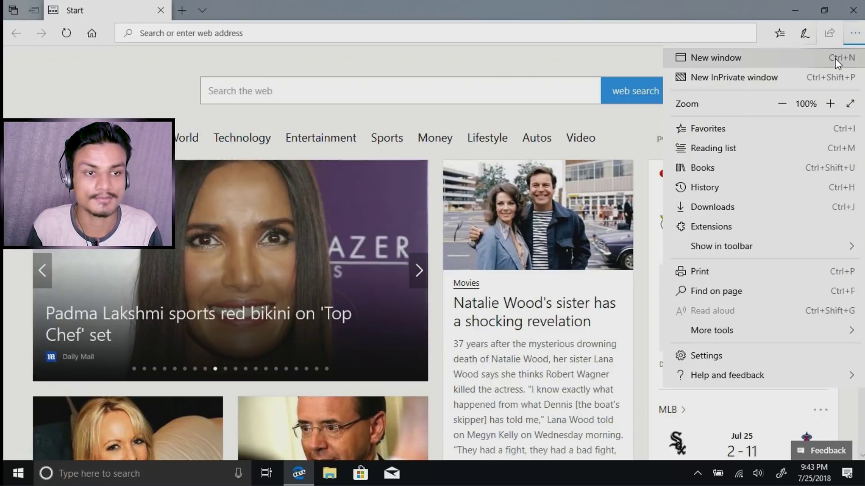
{"action": "mouse_move", "coordinate": [712, 336]}
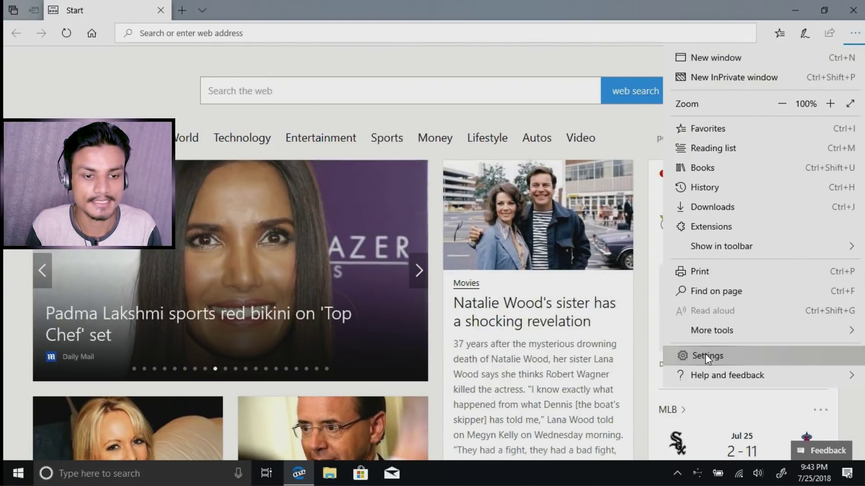
{"action": "left_click", "coordinate": [706, 356]}
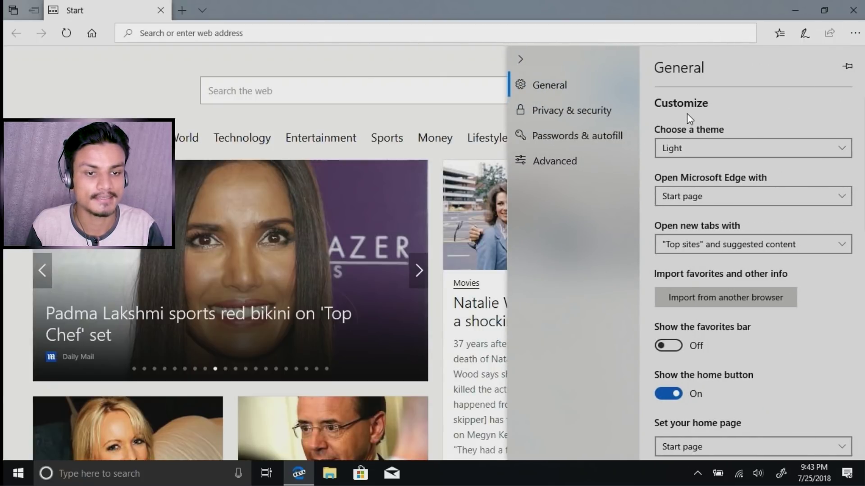
{"action": "left_click", "coordinate": [688, 147]}
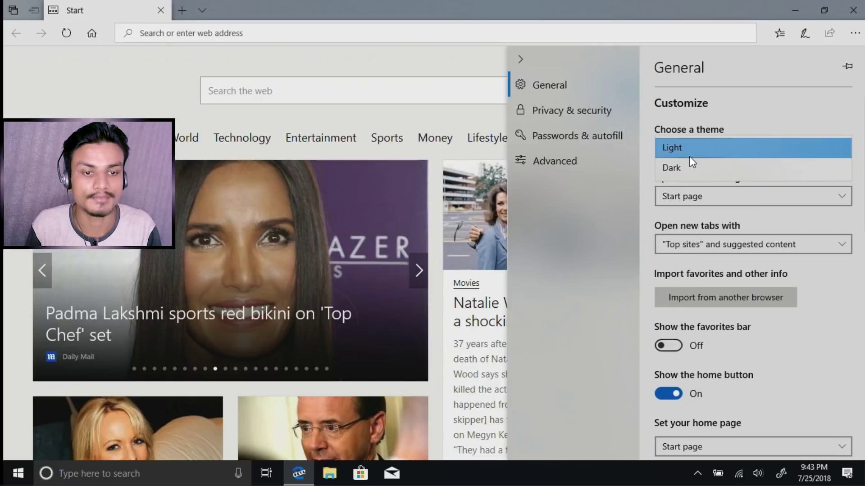
{"action": "left_click", "coordinate": [687, 168]}
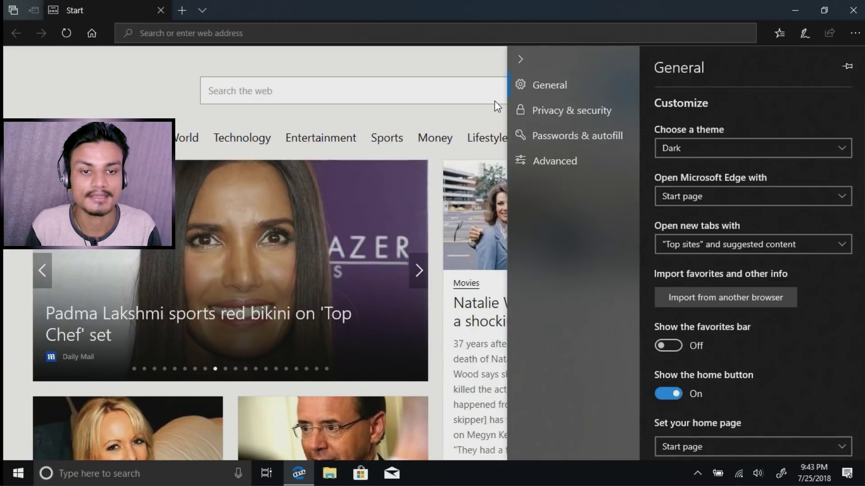
{"action": "left_click", "coordinate": [458, 63]}
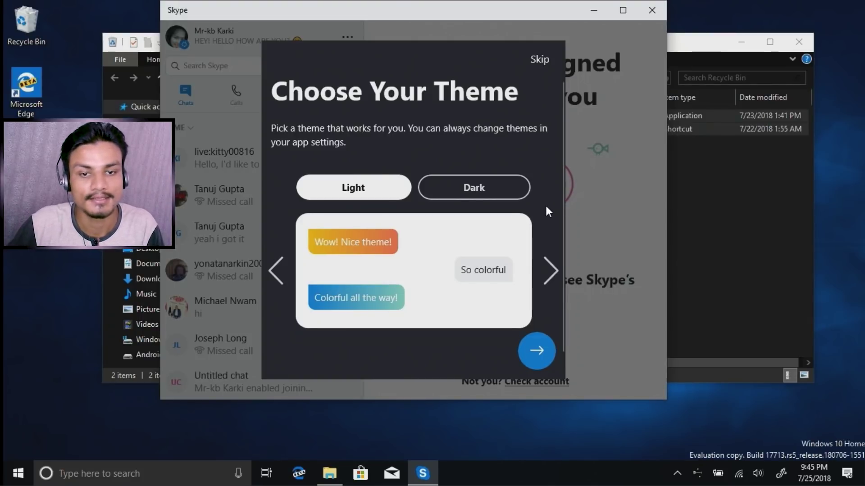
- Choose Skype's Dark theme and close the Skype window
{"action": "left_click", "coordinate": [481, 185]}
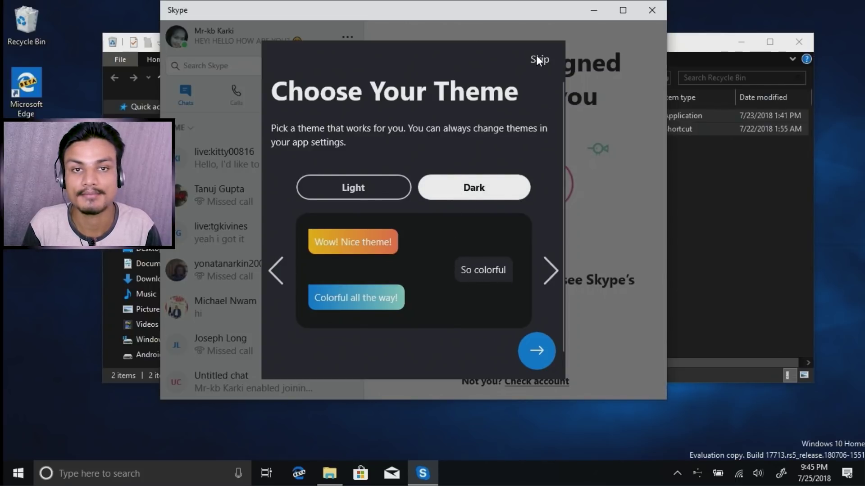
{"action": "left_click", "coordinate": [652, 9]}
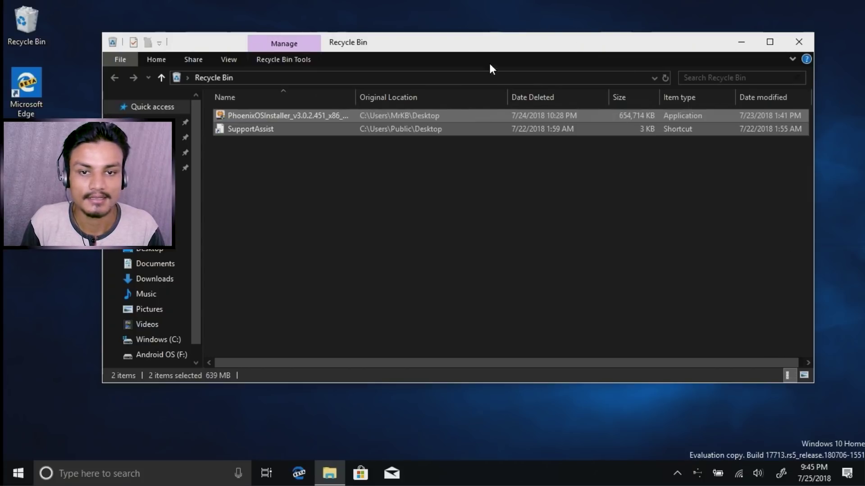
{"action": "mouse_move", "coordinate": [427, 46]}
{"action": "left_mouse_down"}
{"action": "mouse_move", "coordinate": [412, 42]}
{"action": "mouse_move", "coordinate": [433, 41]}
{"action": "mouse_move", "coordinate": [425, 40]}
{"action": "left_mouse_up"}
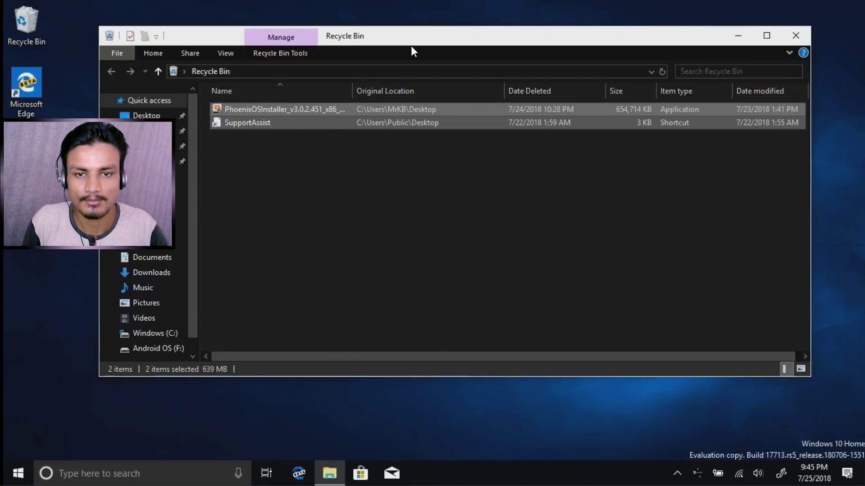
{"action": "left_click_drag", "start_coordinate": [407, 40], "coordinate": [405, 51]}
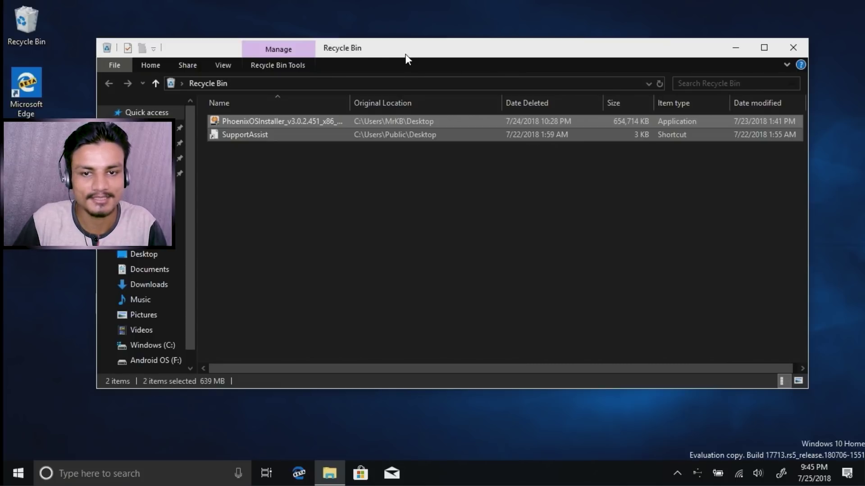
{"action": "left_click_drag", "start_coordinate": [408, 51], "coordinate": [399, 36]}
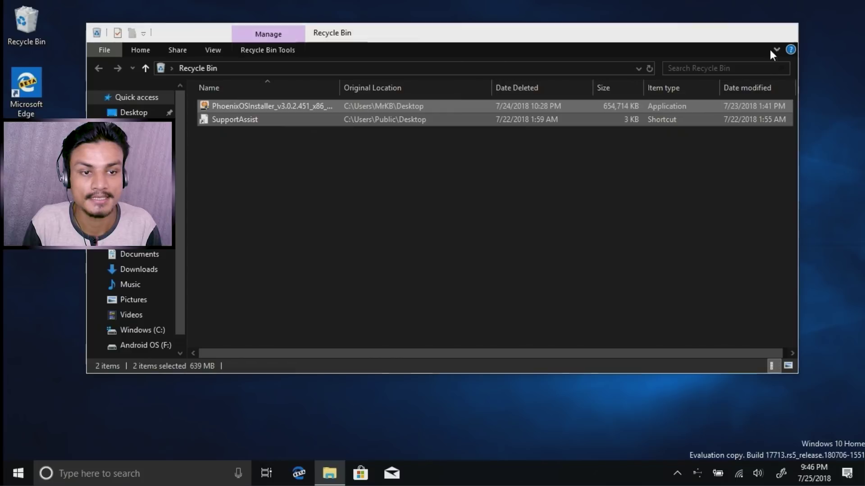
- Close the dark-themed Recycle Bin window
{"action": "left_click", "coordinate": [772, 39]}
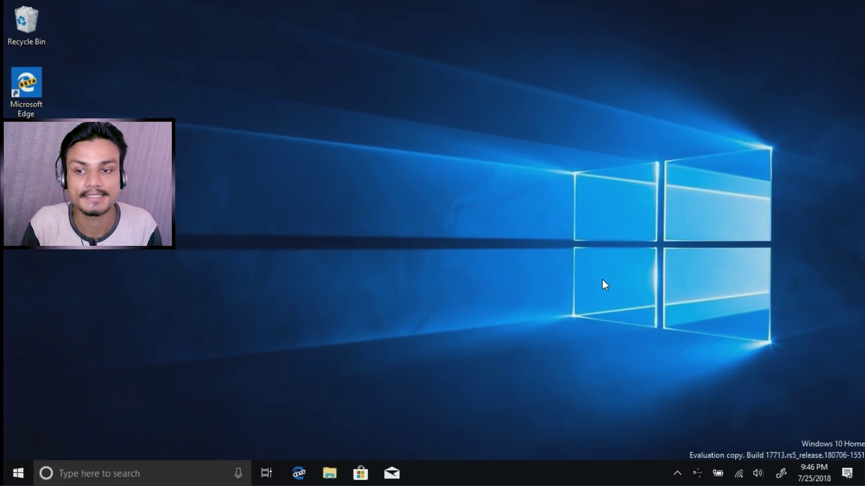